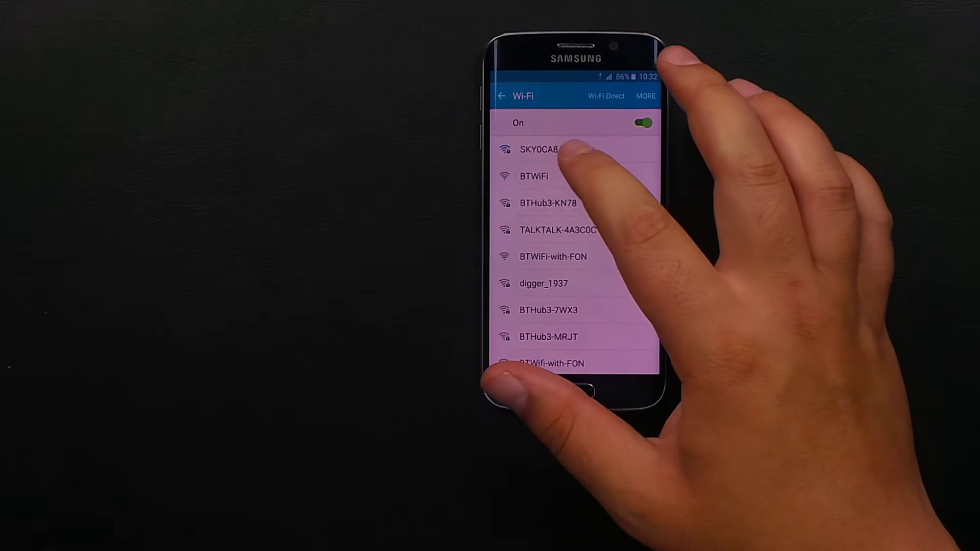
# Step: Select the SKY0CA8A network and connect with its password
pyautogui.click(576, 149)
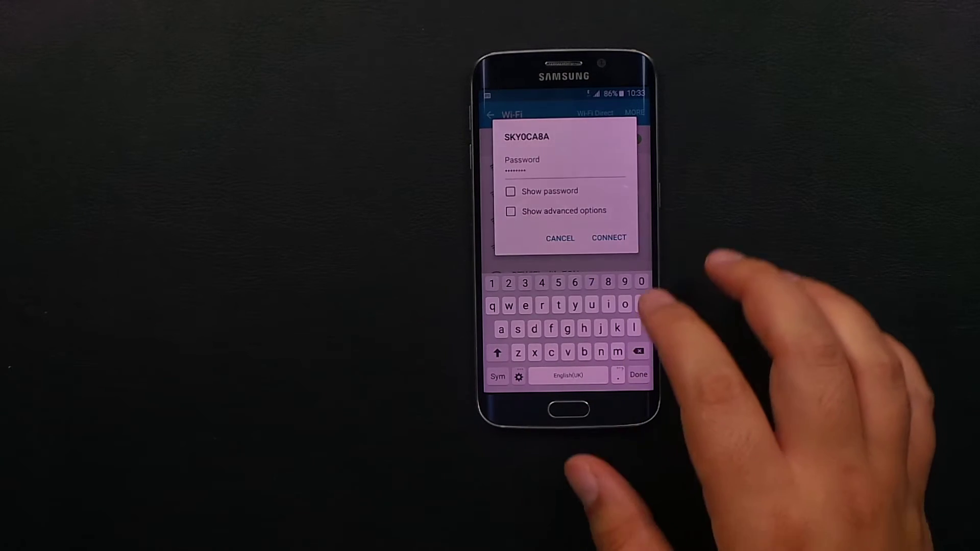
pyautogui.click(606, 238)
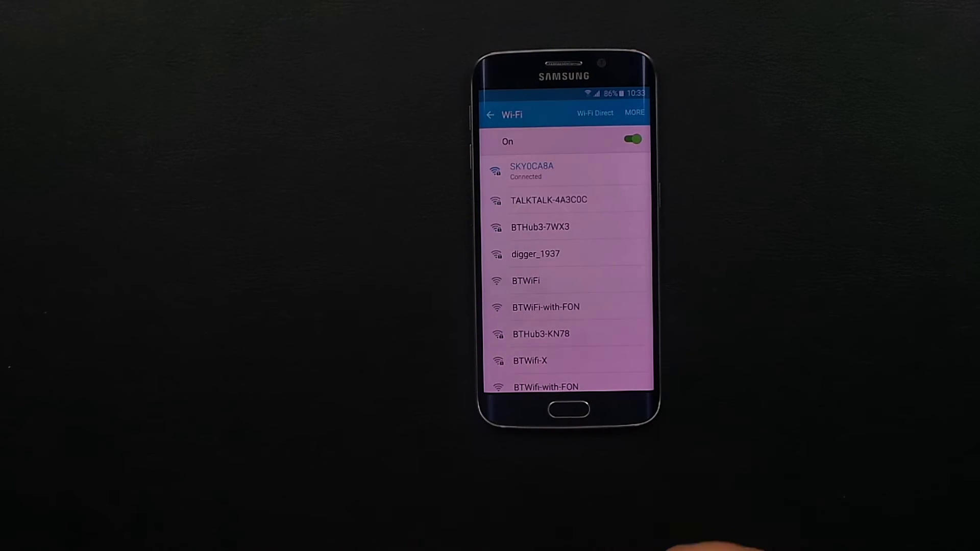
# Step: Return to the home screen with the SKY0CA8A connection still active
pyautogui.click(569, 410)
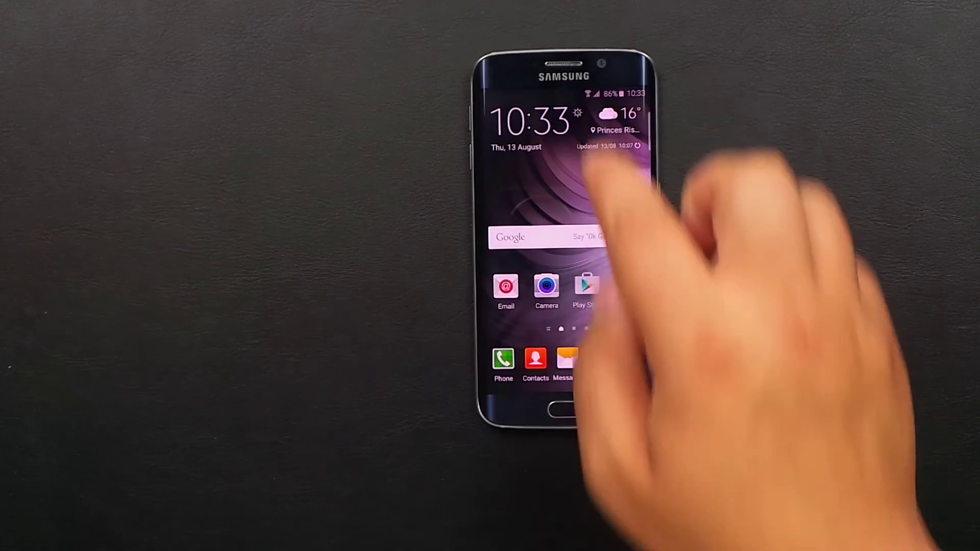
# Step: Pull down quick settings and toggle Wi-Fi off and back on
pyautogui.moveTo(567, 96); pyautogui.dragTo(563, 253)
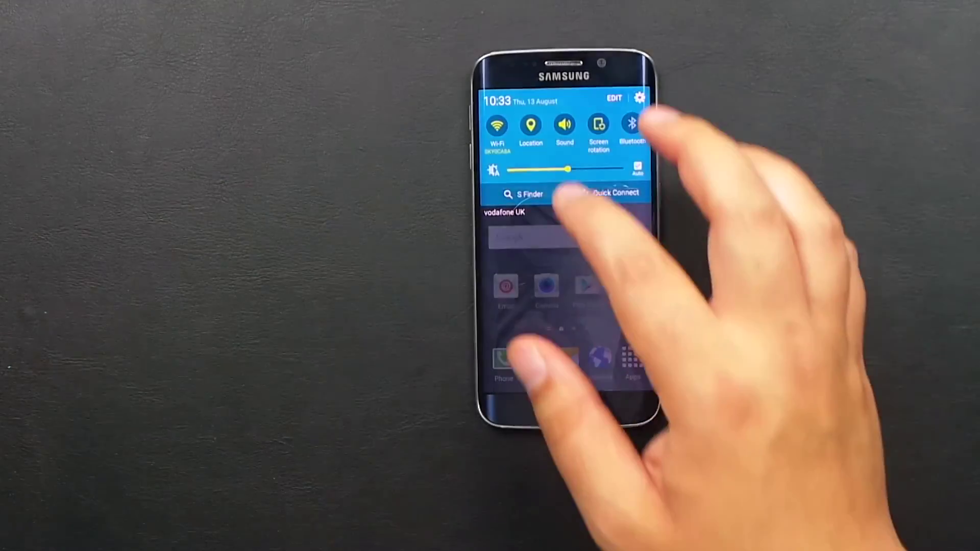
pyautogui.click(497, 125)
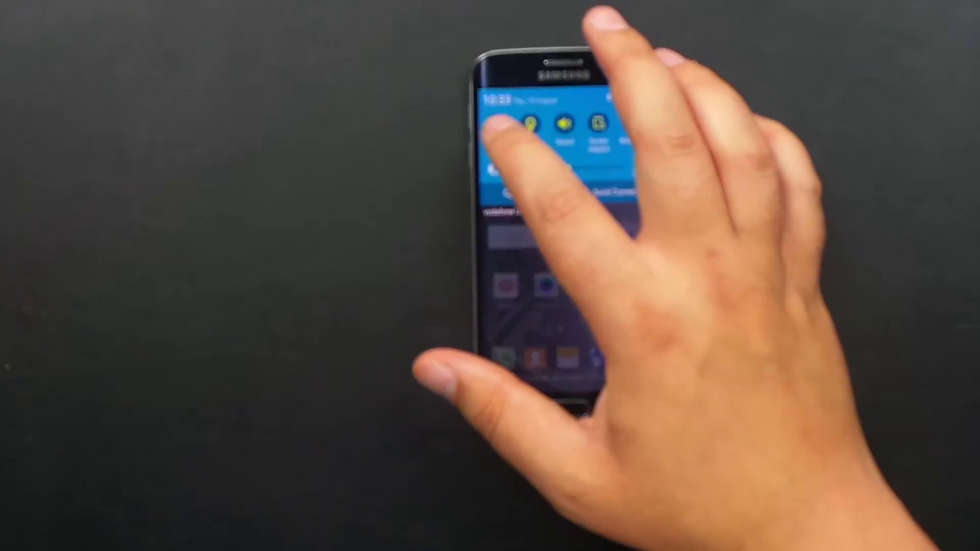
pyautogui.click(497, 125)
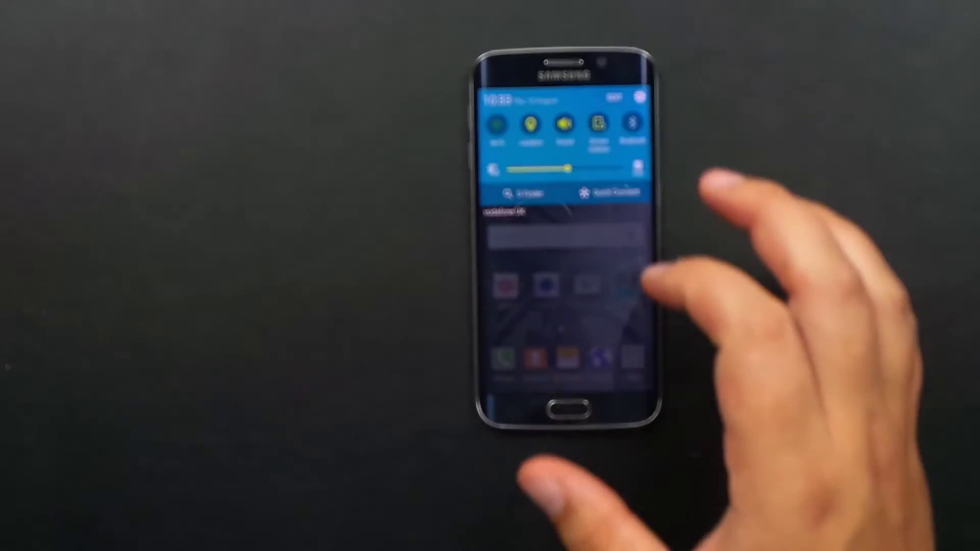